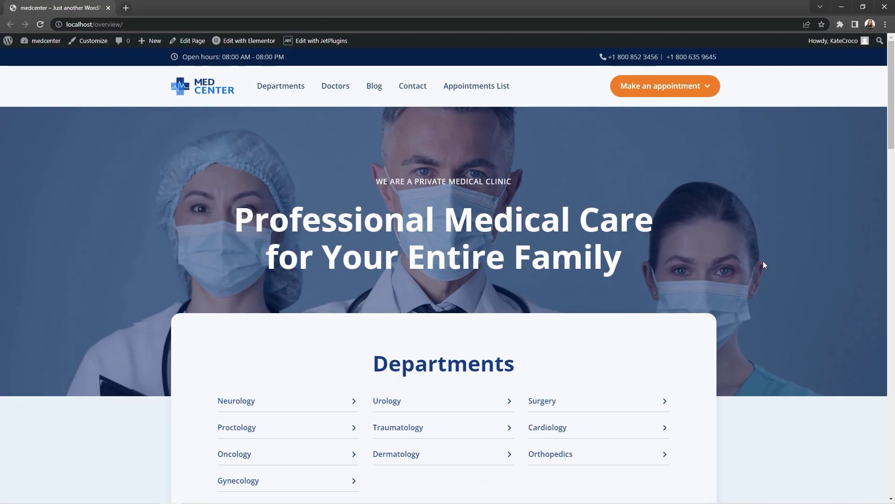
- Open the localhost/overview page again in an Incognito window
key("alt+Tab")
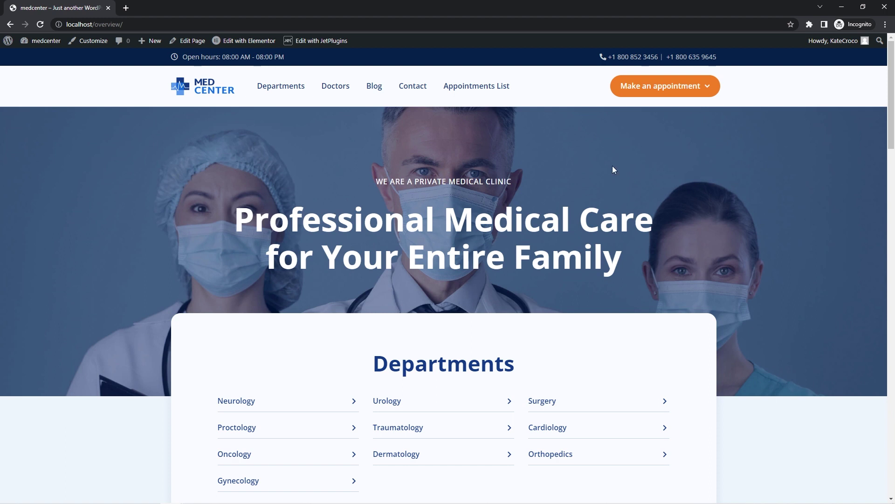
- Check the Departments mega menu, then reload the overview page
mouse_move(301, 88)
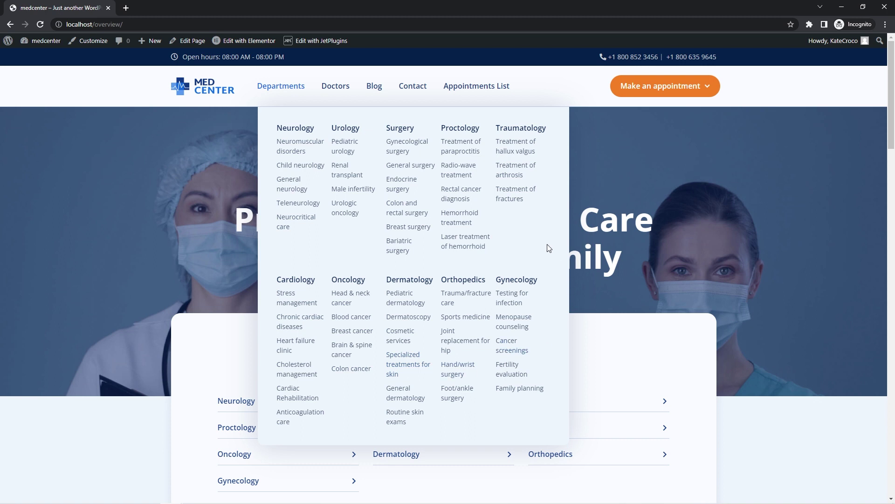
left_click(40, 25)
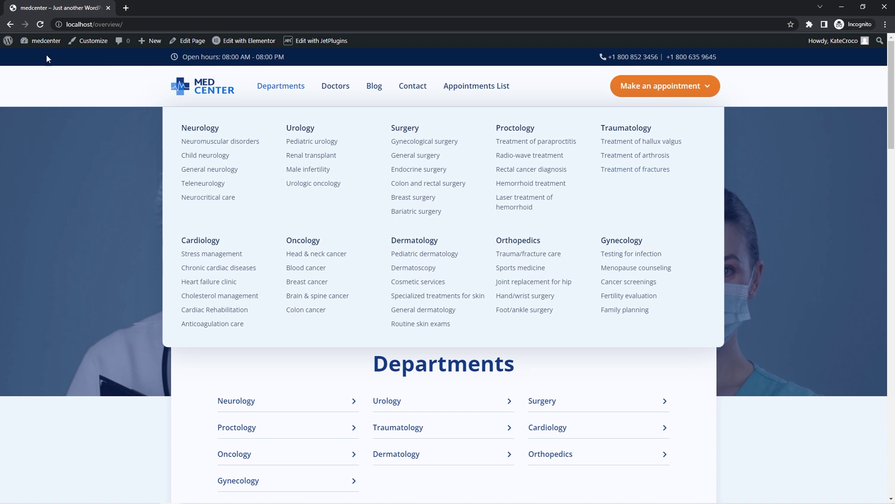
- Enable the Revamp Menu toggle in JetPlugins Settings > JetMenu > General Settings
mouse_move(43, 47)
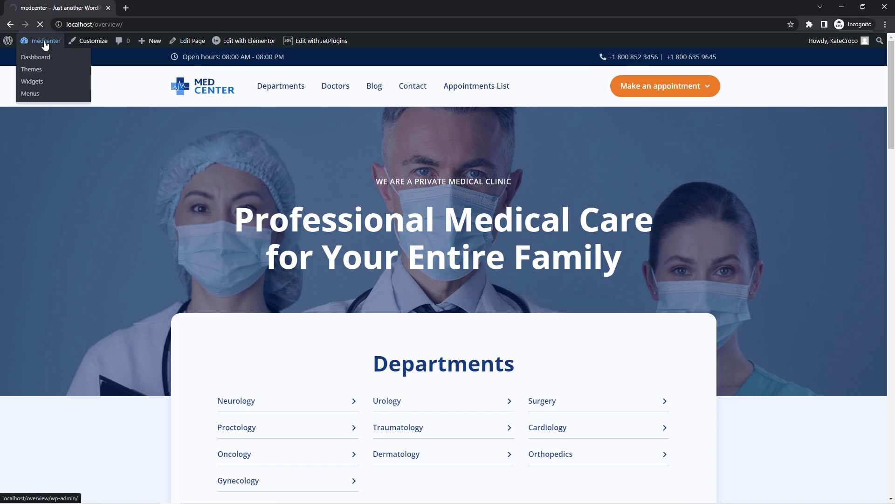
left_click(44, 41)
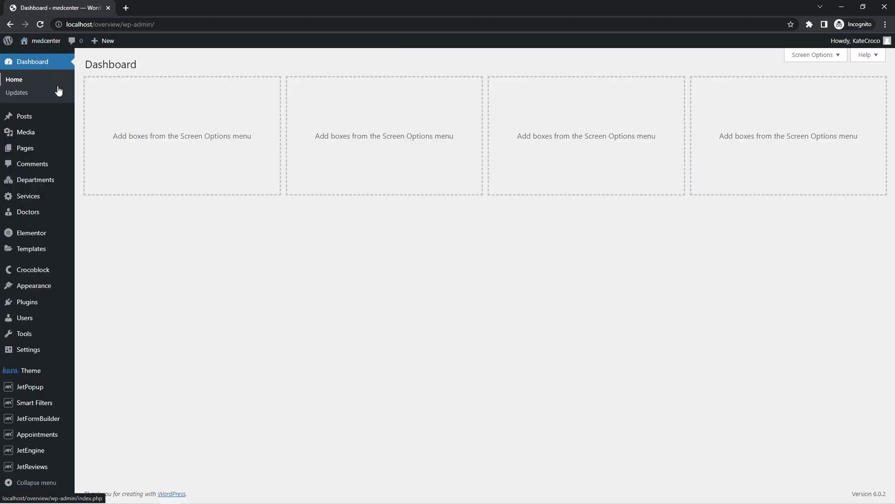
mouse_move(52, 273)
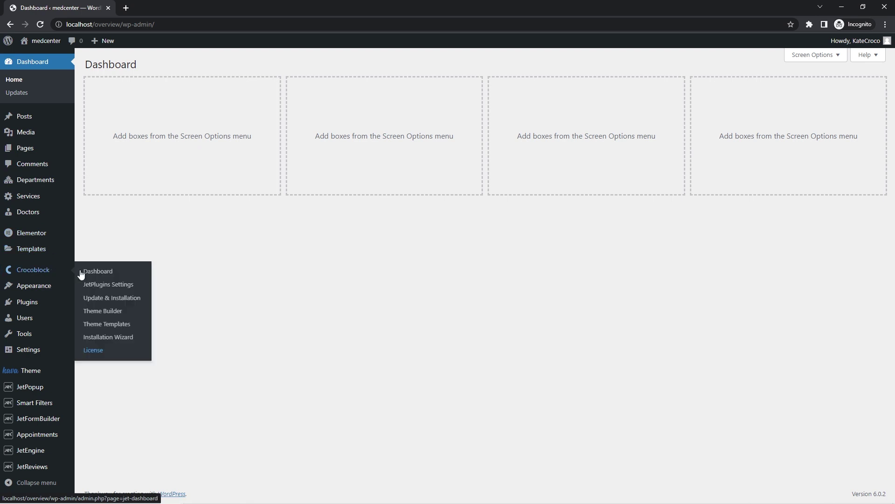
left_click(123, 285)
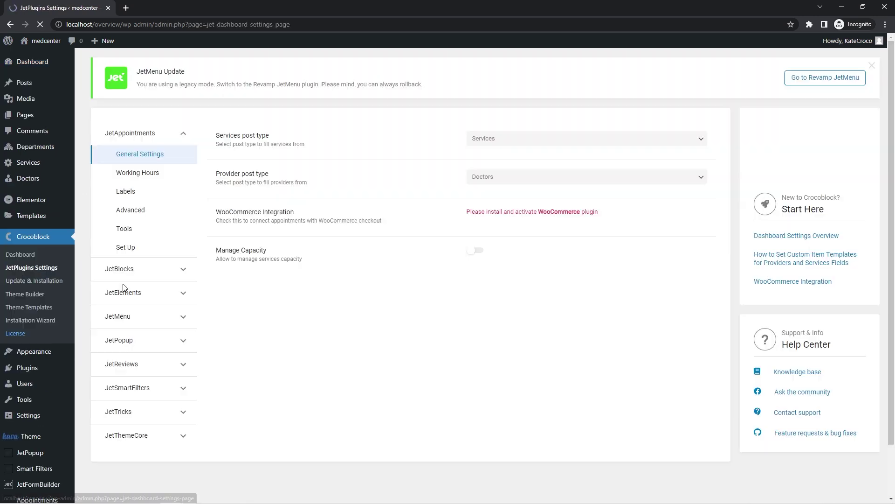
left_click(175, 320)
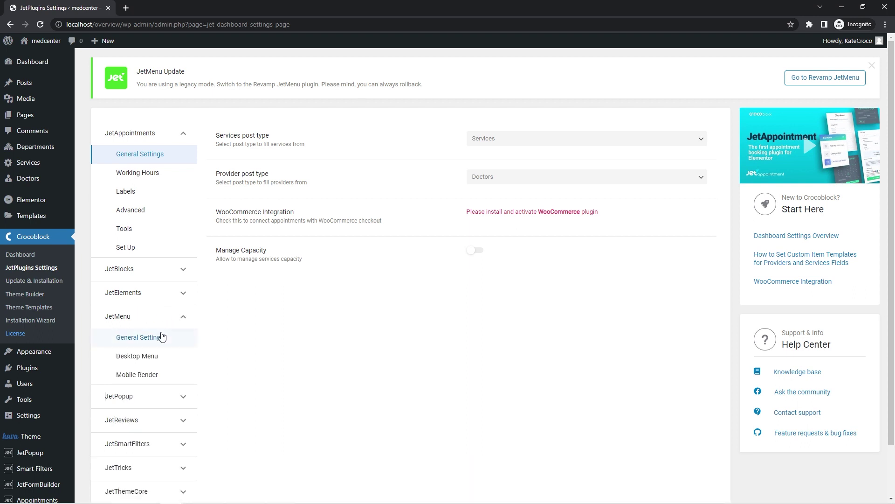
left_click(160, 336)
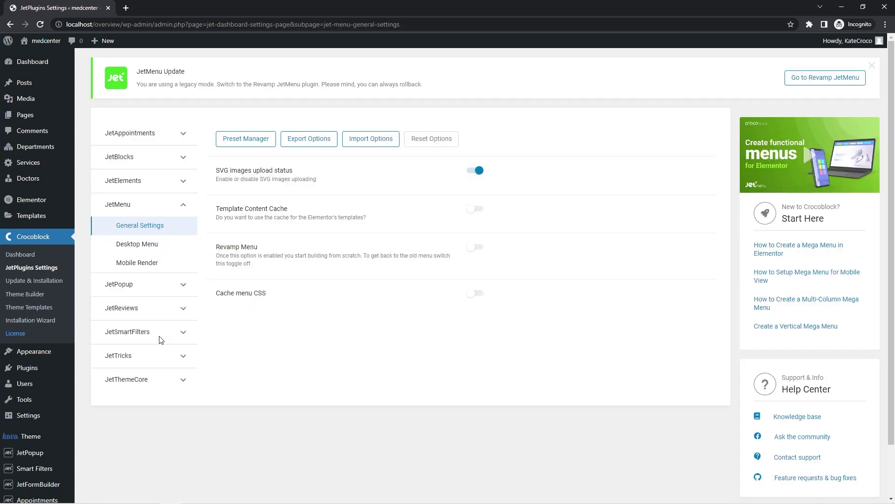
left_click(481, 247)
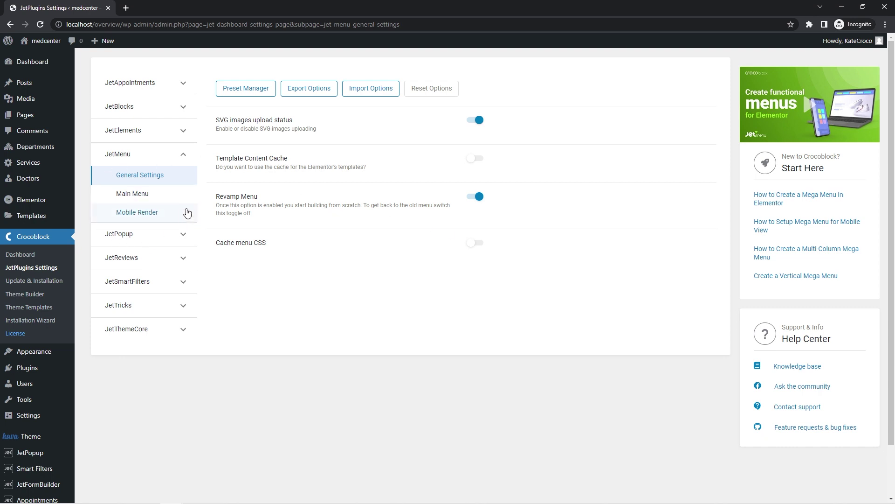
- Look through JetMenu's Main Menu and Mobile Render settings
left_click(132, 202)
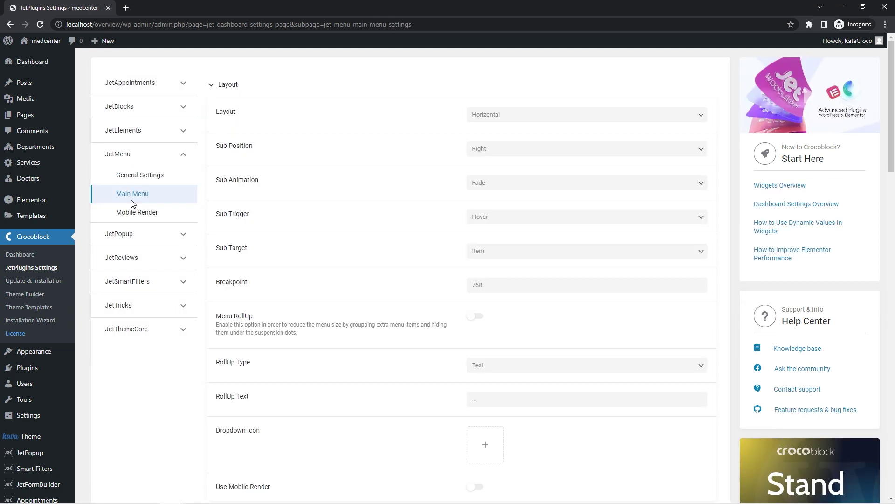
left_click(133, 214)
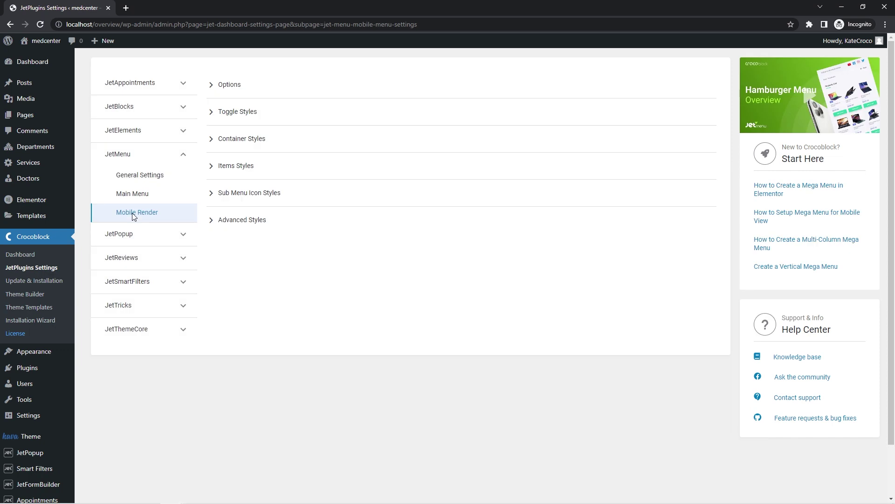
mouse_move(59, 357)
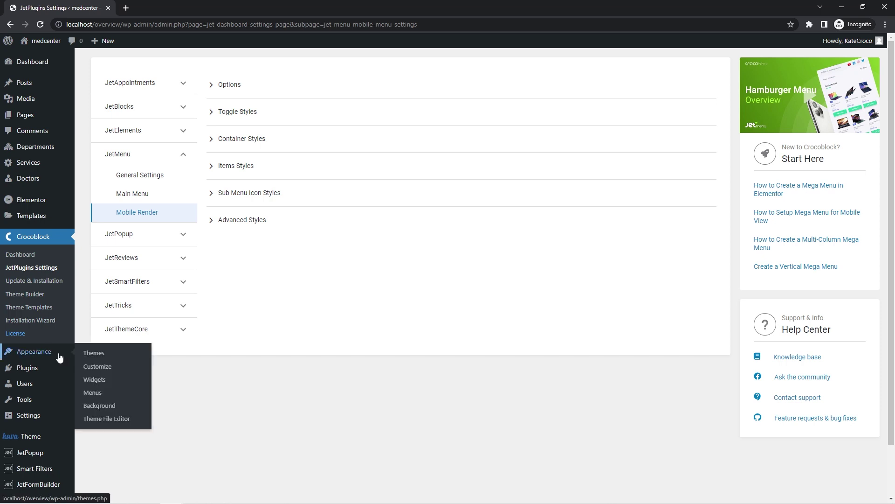
- In Appearance > Menus on Main menu, open the Departments item's JetMenu Settings
left_click(105, 393)
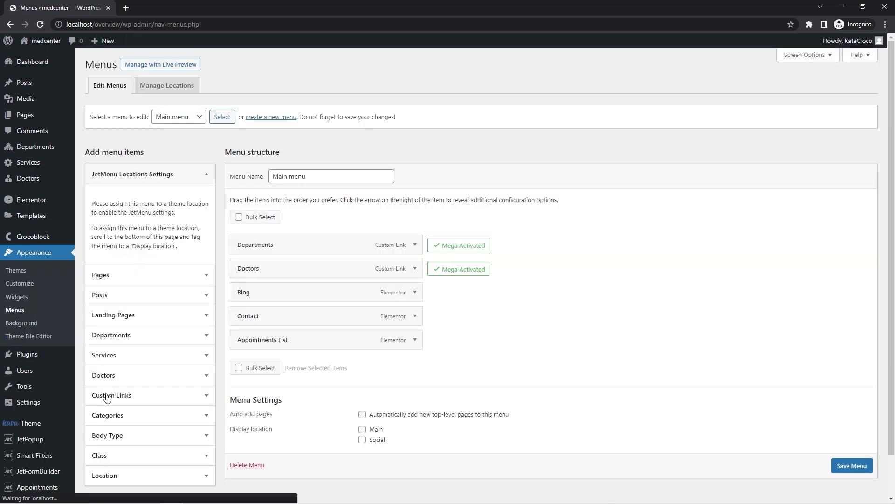
left_click(205, 118)
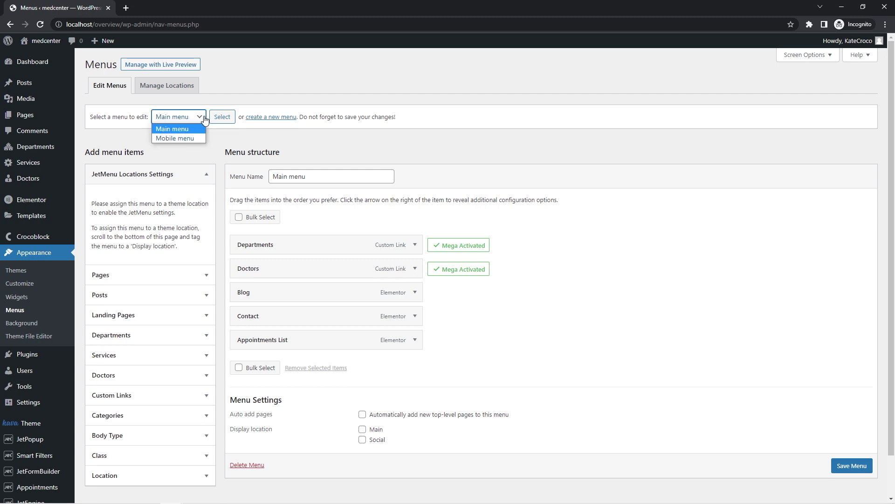
left_click(197, 125)
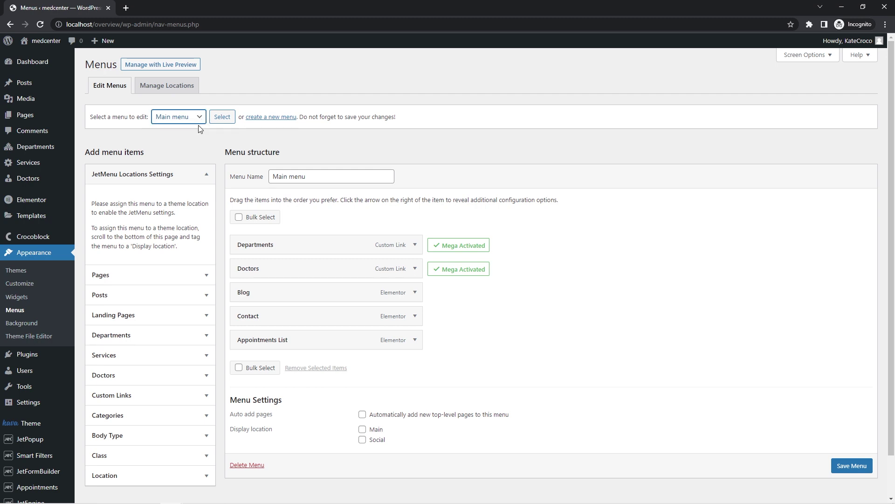
mouse_move(521, 252)
left_click(523, 246)
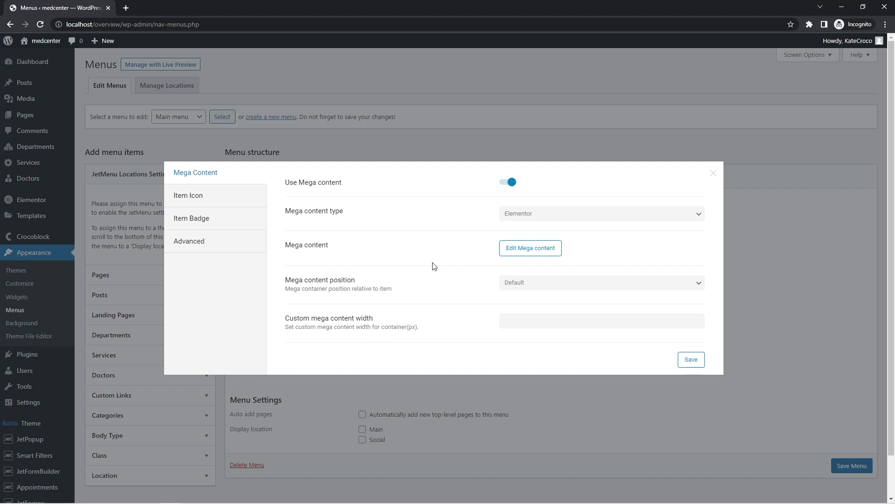
- Edit the Departments mega content in Elementor, keeping the section boxed at about 1200 px
left_click(550, 248)
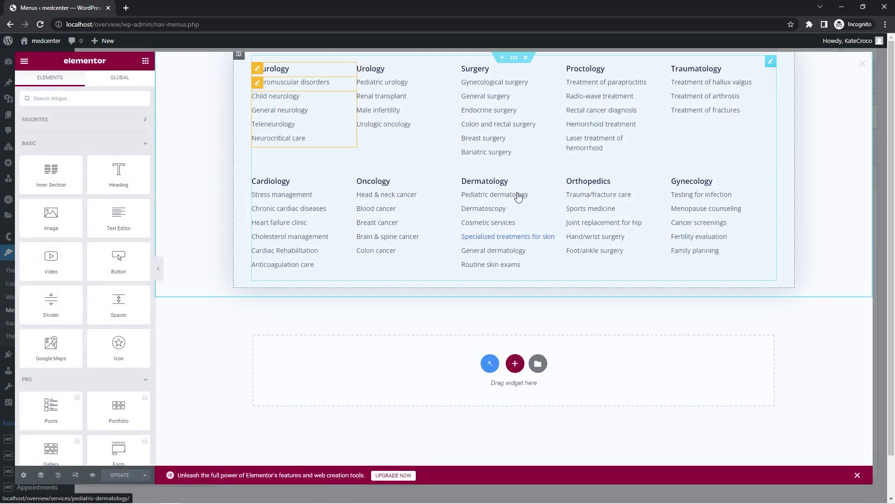
left_click(514, 62)
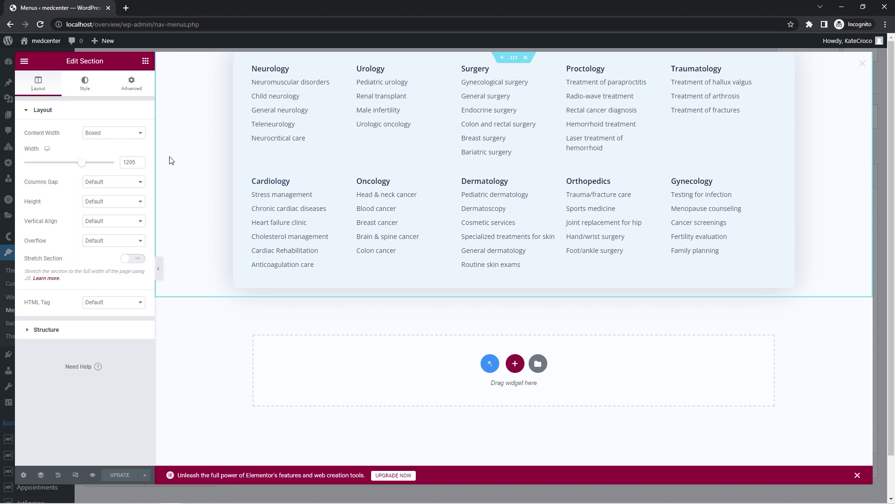
left_click(142, 133)
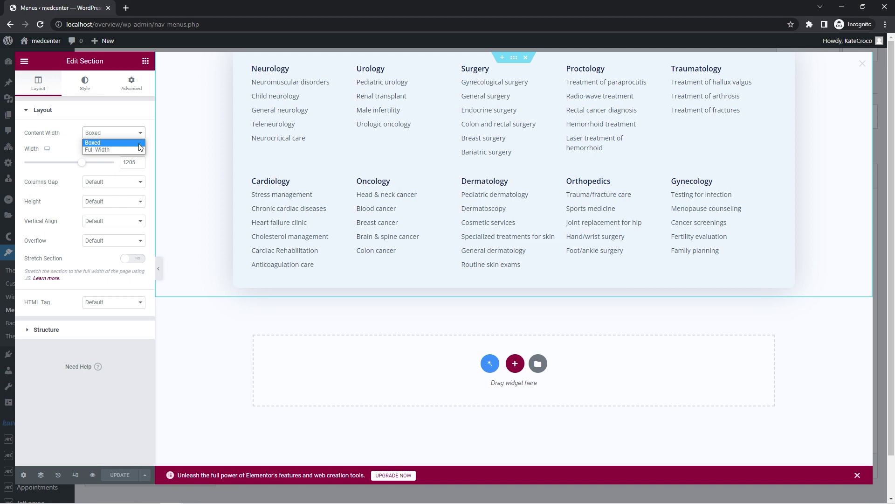
left_click(140, 144)
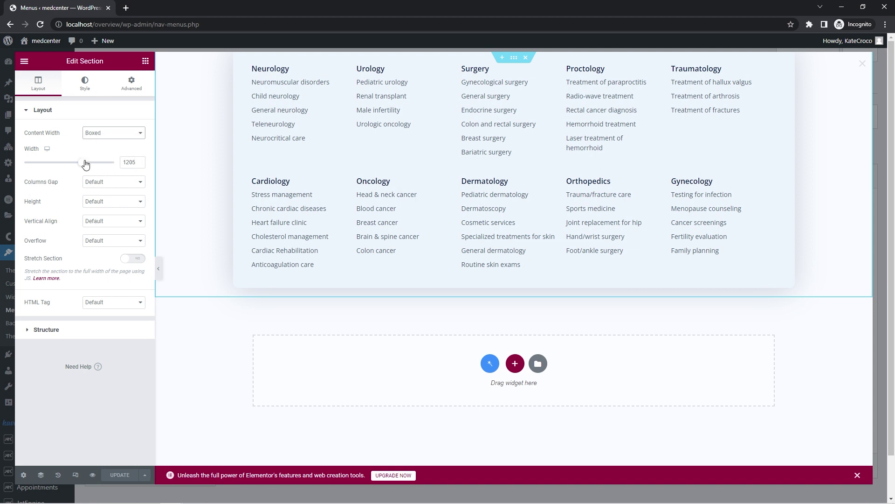
mouse_move(82, 162)
left_mouse_down()
mouse_move(106, 163)
mouse_move(66, 168)
mouse_move(83, 170)
left_mouse_up()
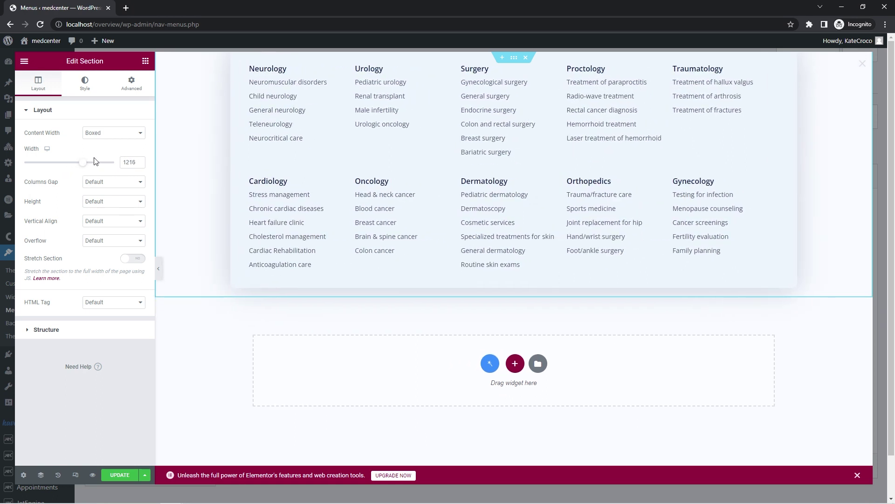
- Make the section span full width and save the template with Update
left_click(139, 134)
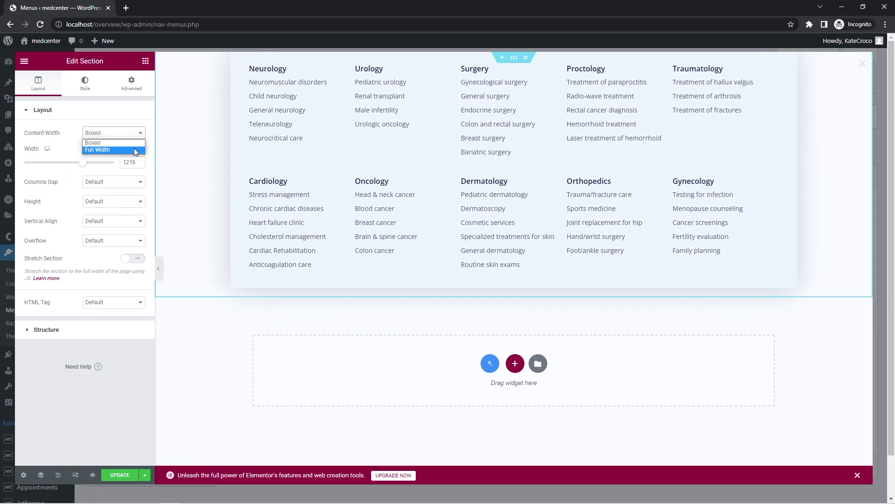
left_click(134, 148)
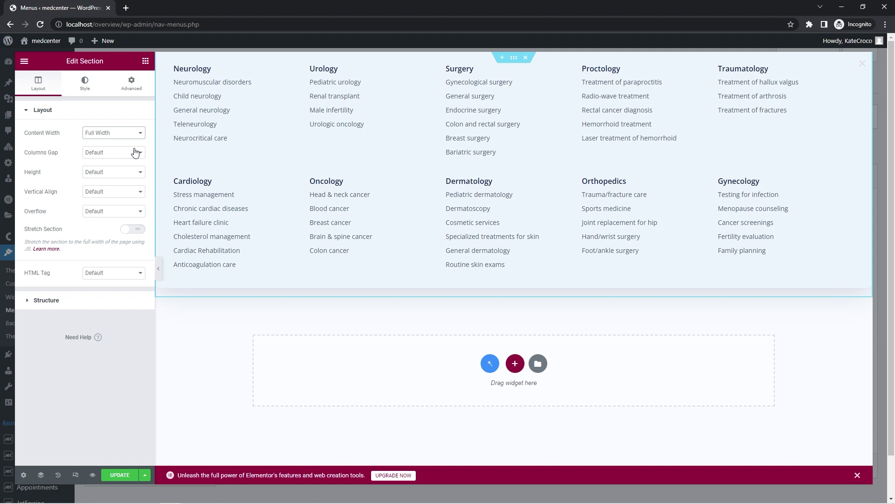
left_click(137, 474)
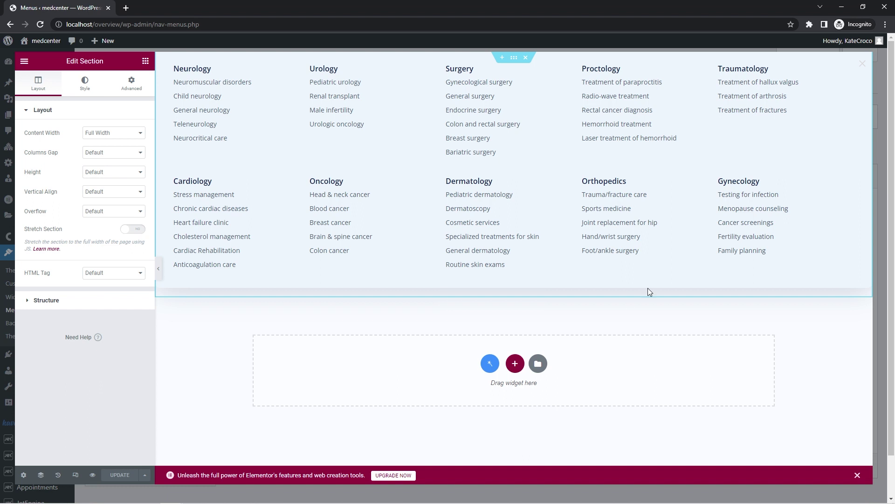
- Save the Departments item's mega content settings, then save the Main menu
left_click(863, 63)
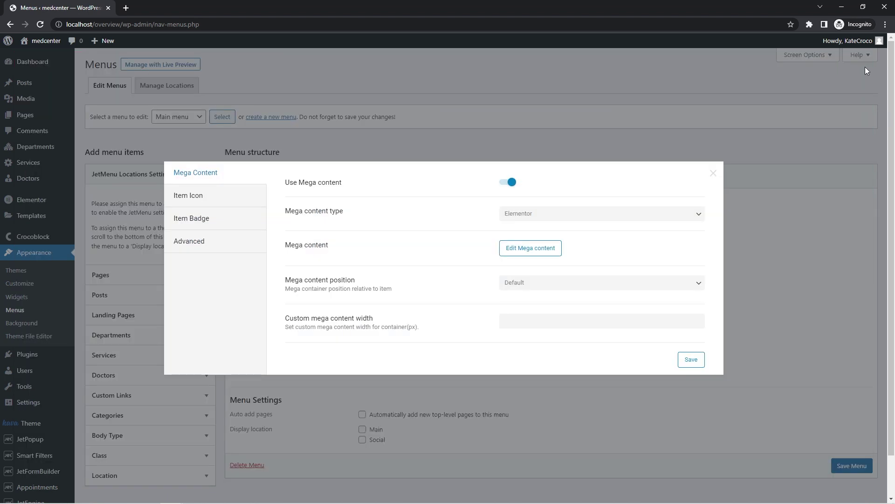
left_click(692, 360)
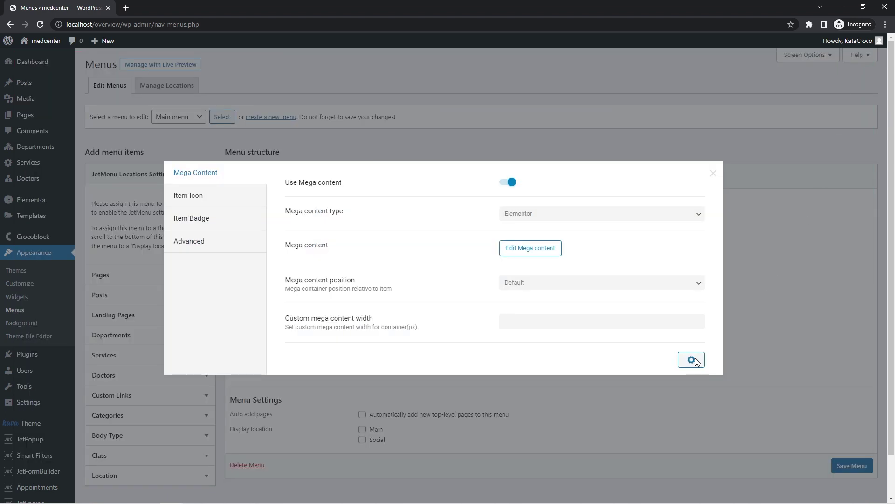
left_click(715, 173)
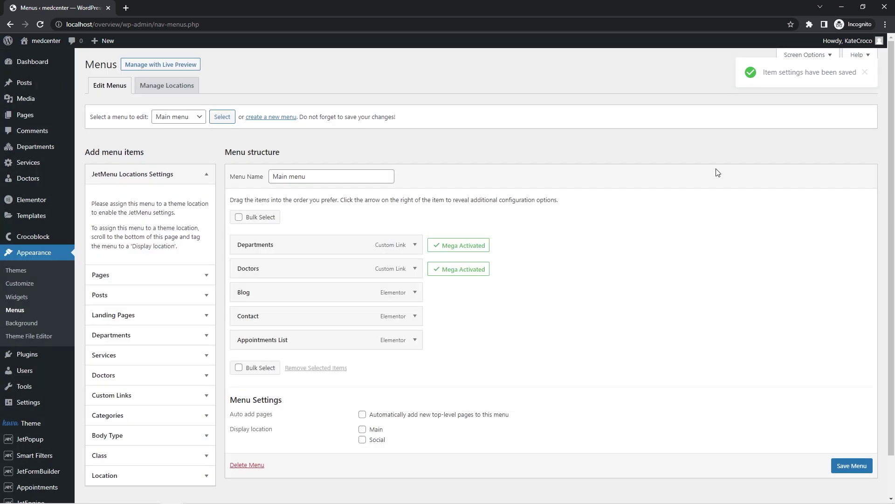
left_click(853, 466)
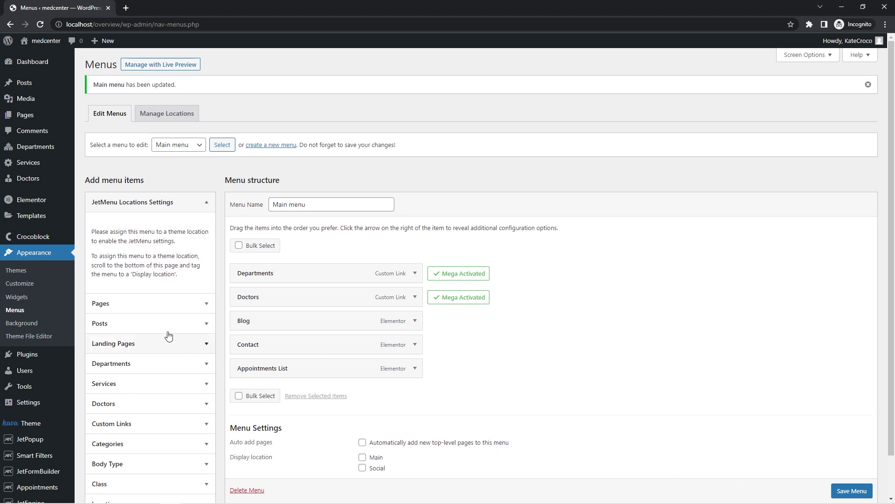
- Filter Theme Templates to Header and edit the Header template in Elementor
mouse_move(54, 239)
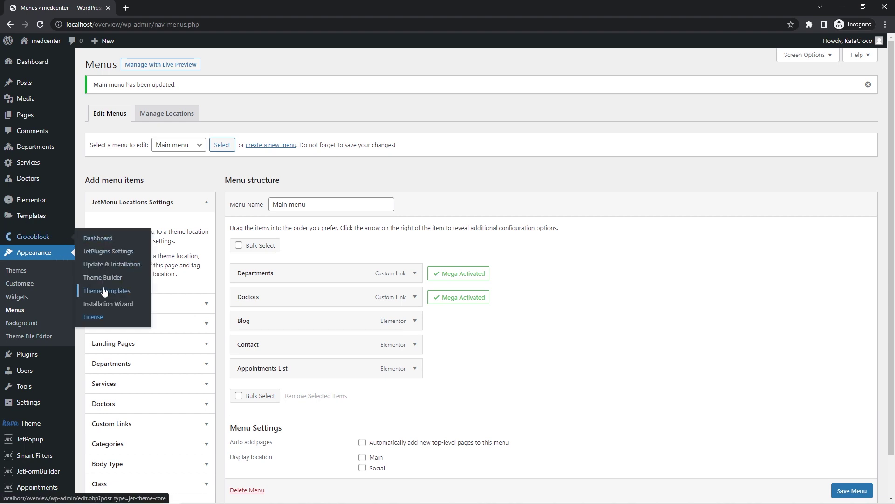
left_click(120, 295)
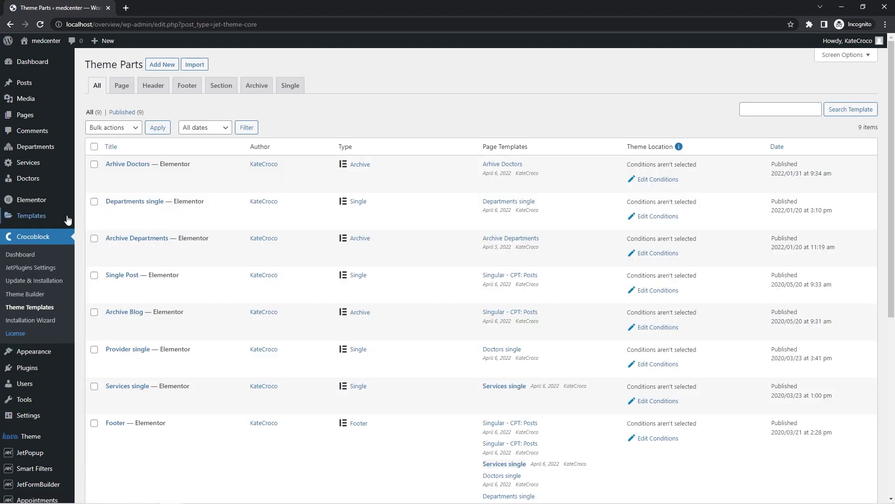
mouse_move(54, 221)
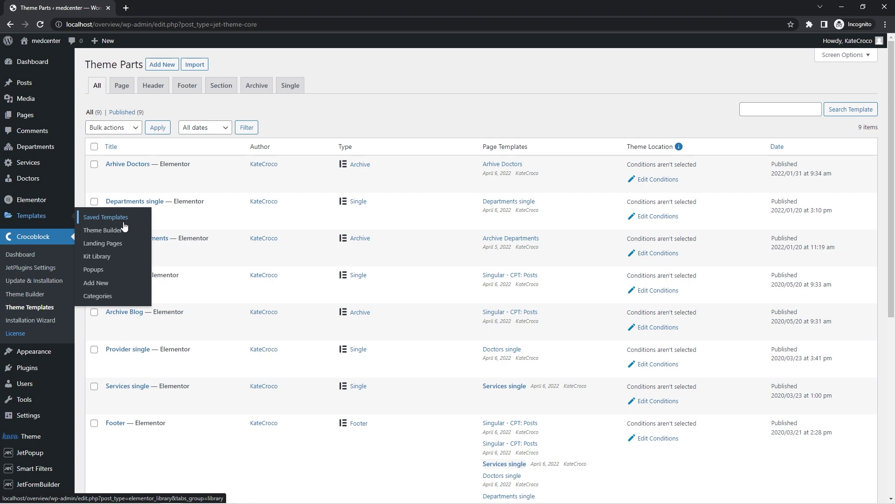
left_click(161, 87)
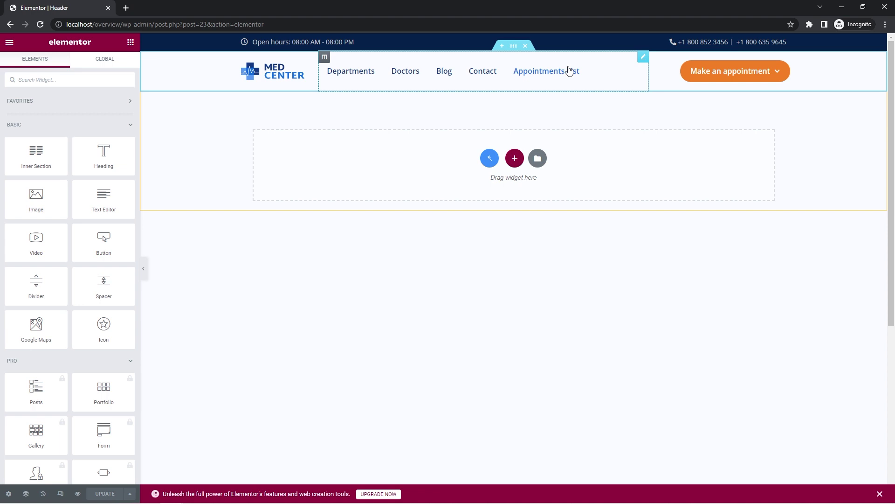
- Open the header Mega Menu widget, keep Container width type, and preview the Departments dropdown
left_click(643, 57)
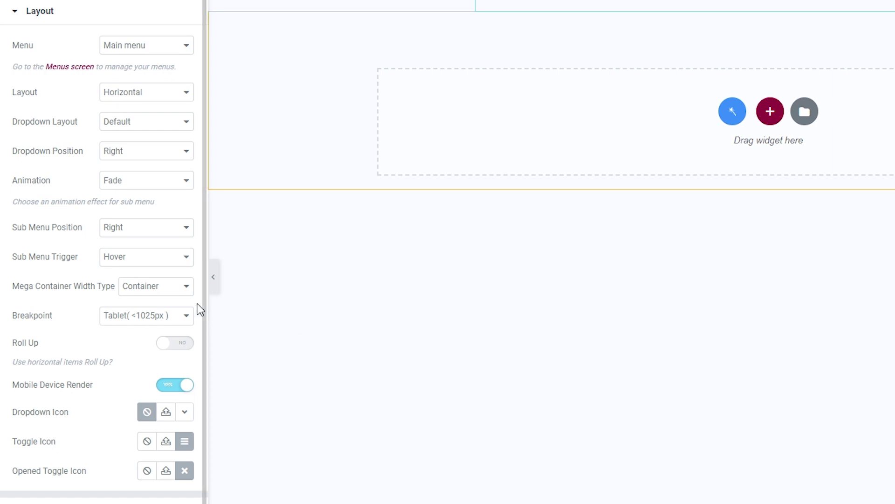
left_click(185, 287)
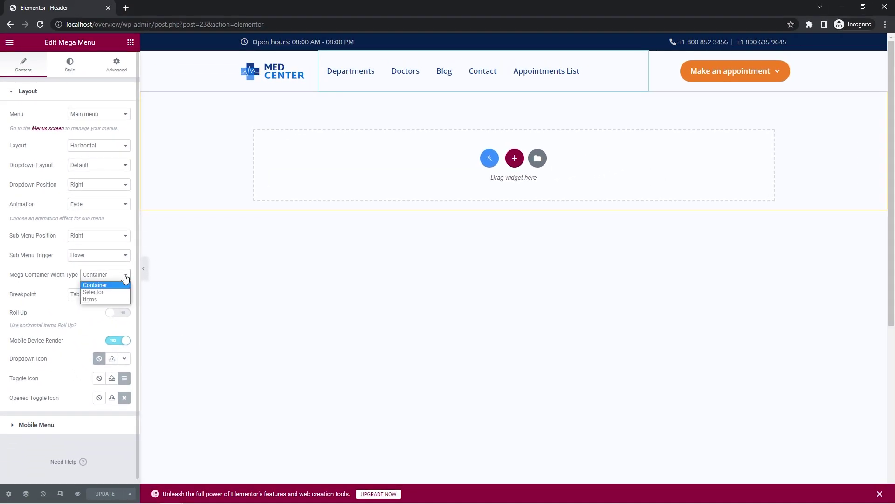
left_click(123, 285)
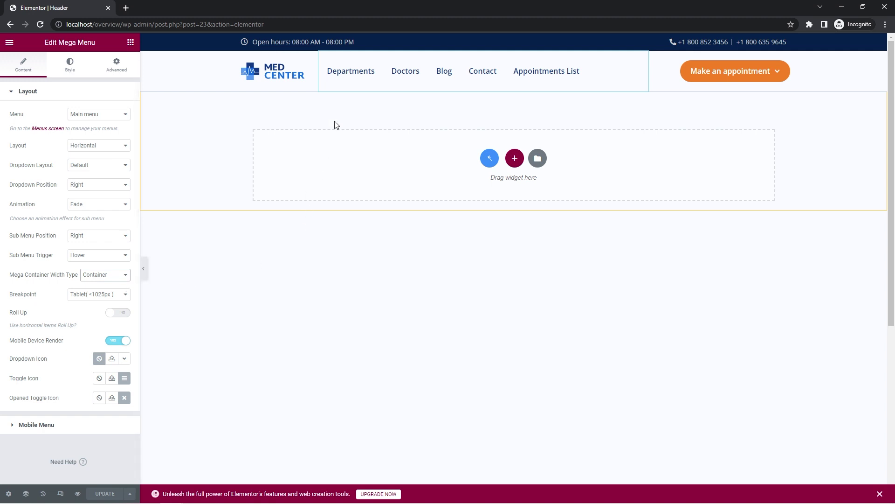
mouse_move(354, 81)
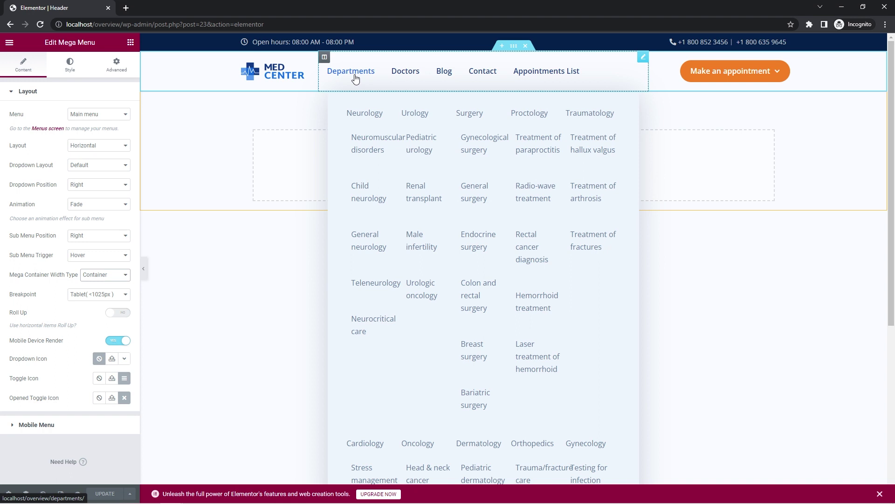
left_click(348, 164)
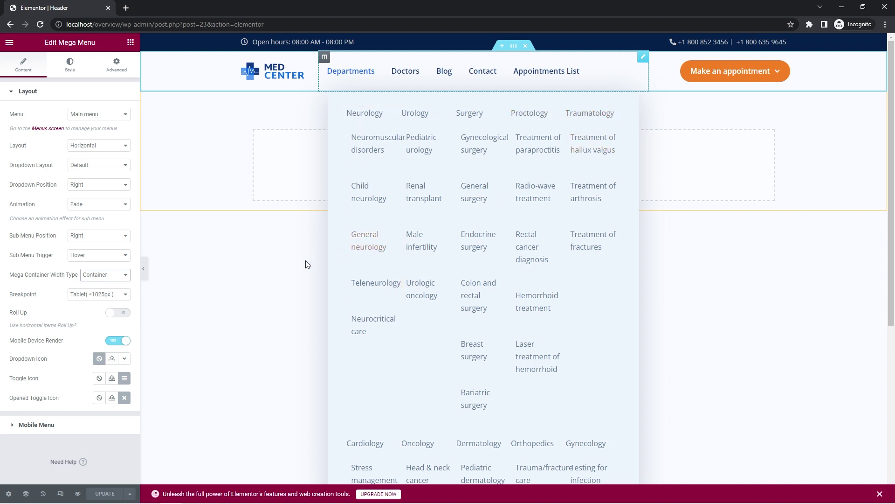
- Compare Items and Container width types on the Departments dropdown, settling on Items
left_click(126, 276)
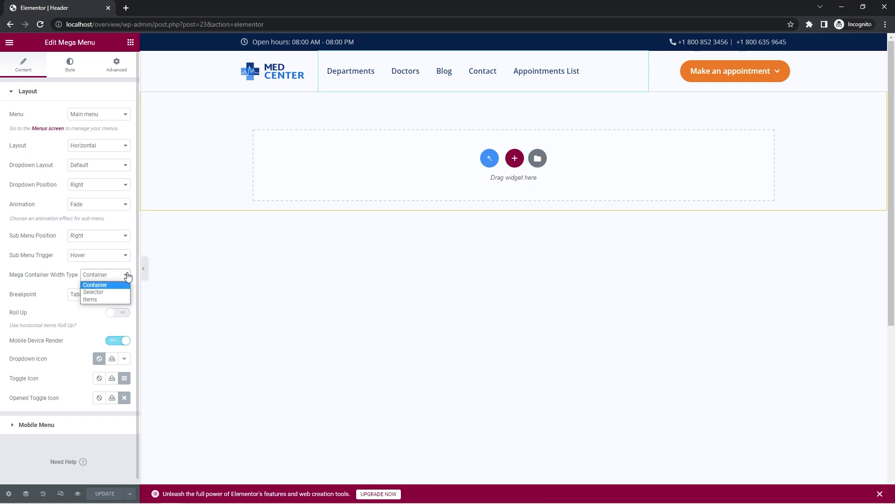
left_click(117, 301)
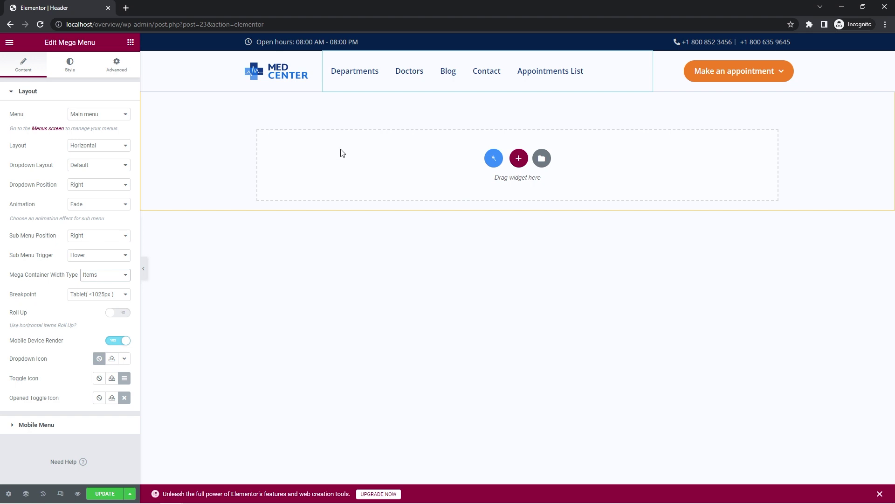
mouse_move(351, 77)
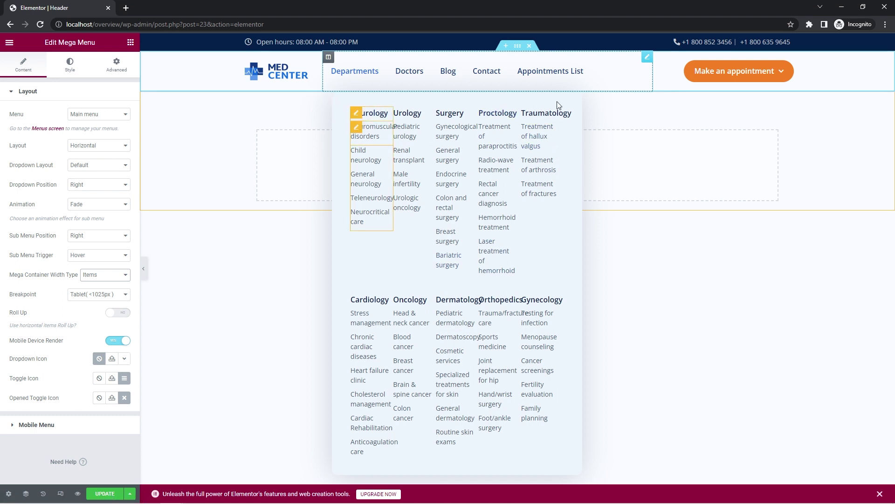
left_click(119, 276)
left_click(117, 286)
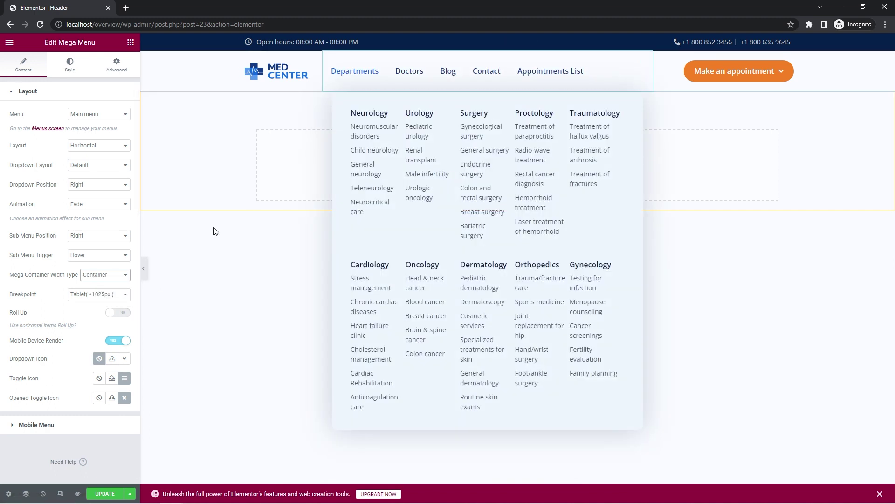
left_click(119, 275)
left_click(116, 295)
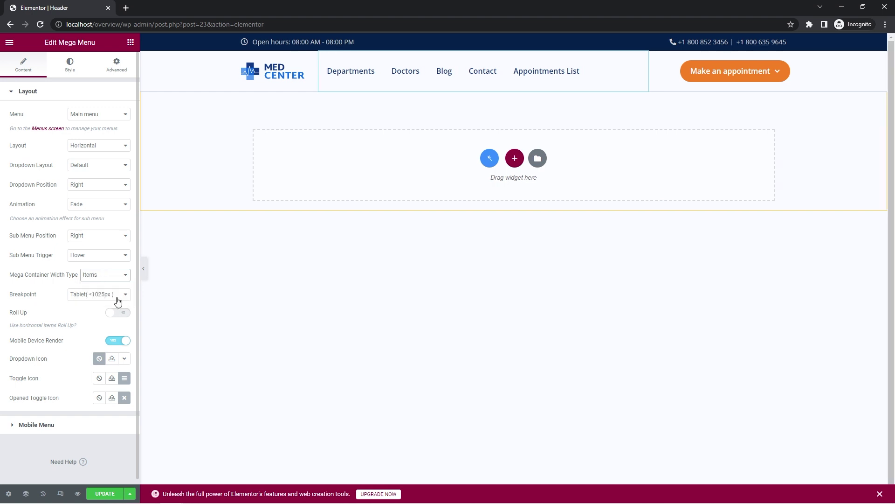
mouse_move(361, 76)
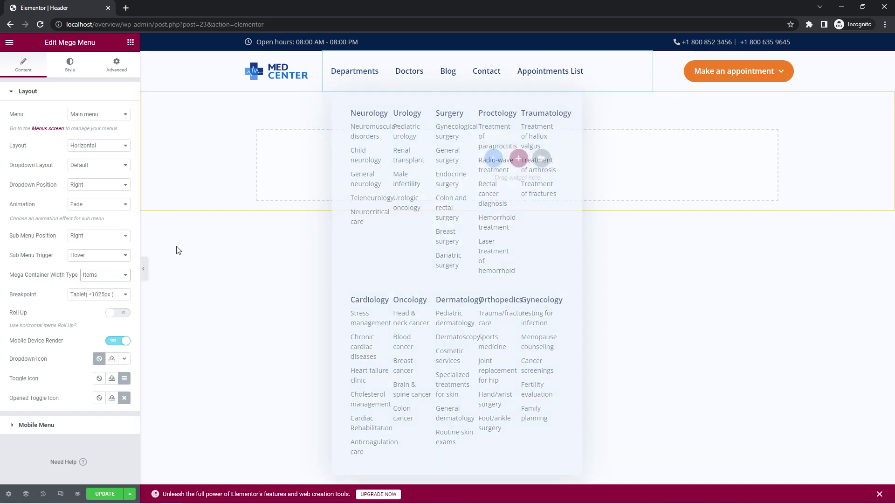
left_click(123, 278)
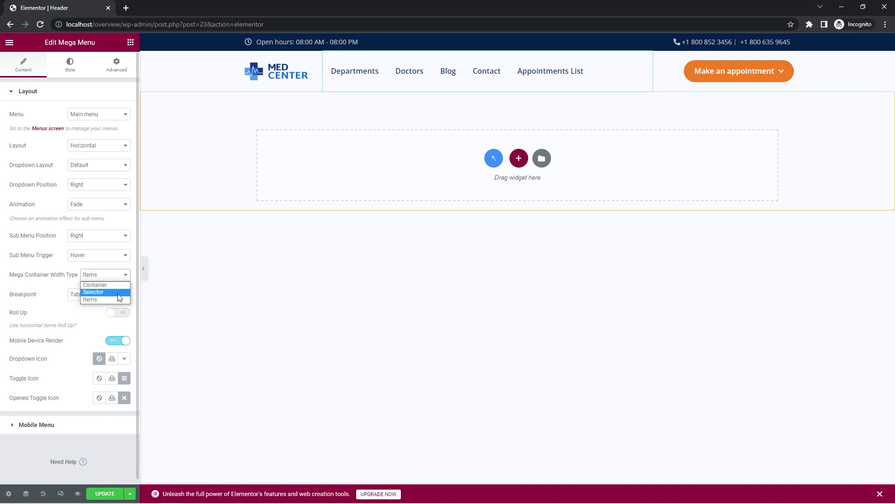
- Switch Mega Container Width Type to Selector and focus the Custom selector field
left_click(120, 292)
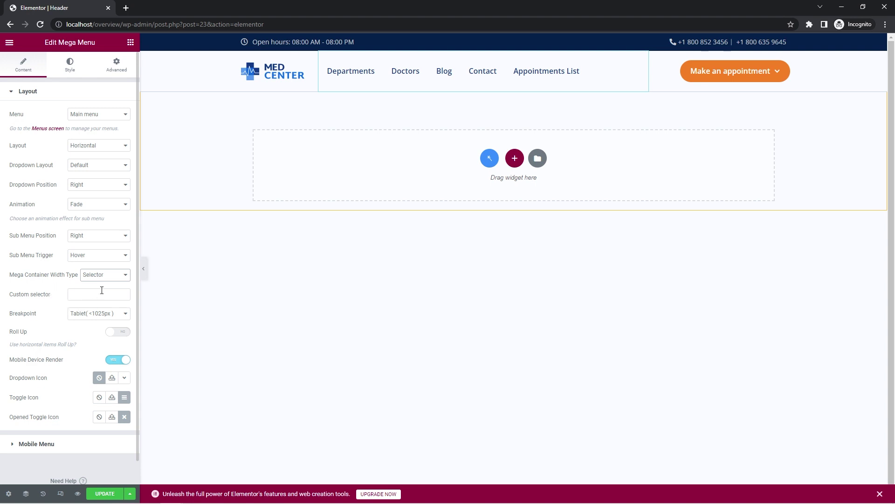
left_click(101, 291)
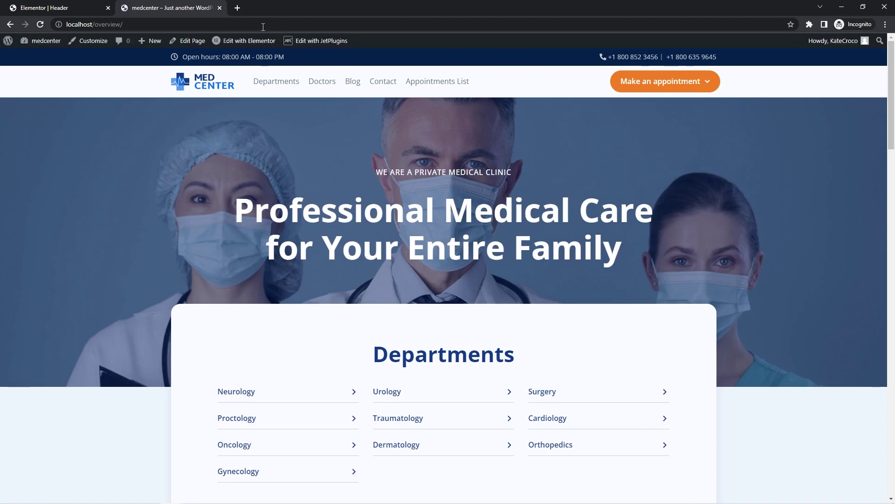
- Inspect the page and select the jet_header outer container node in DevTools
right_click(527, 85)
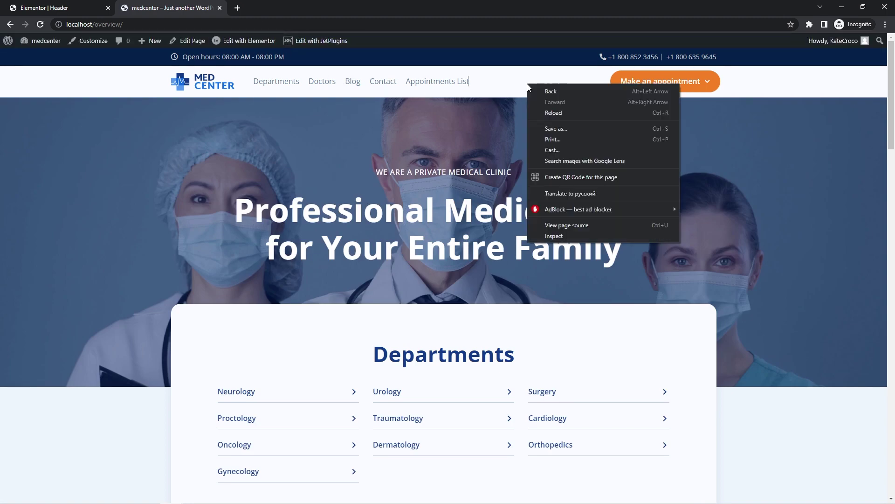
left_click(545, 235)
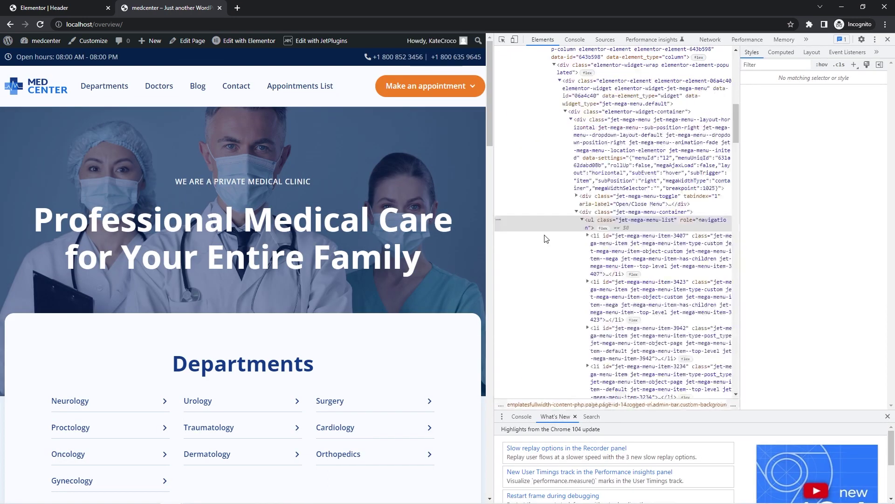
left_click(501, 40)
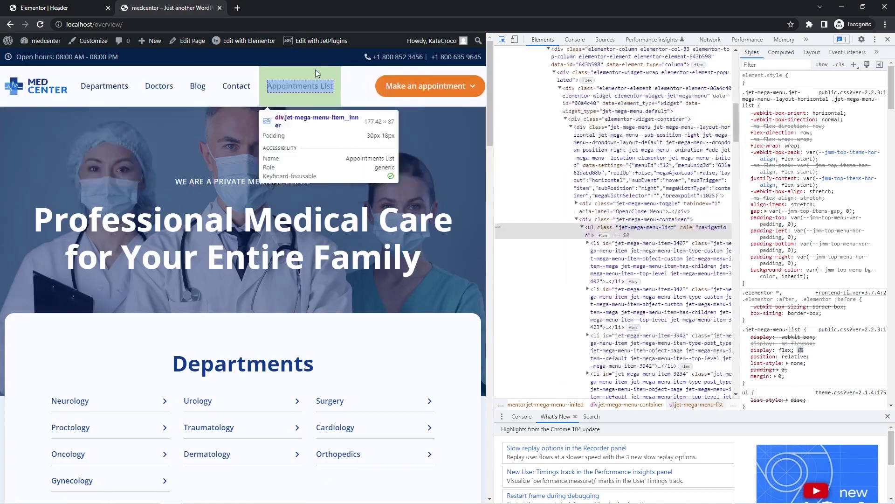
left_click(28, 69)
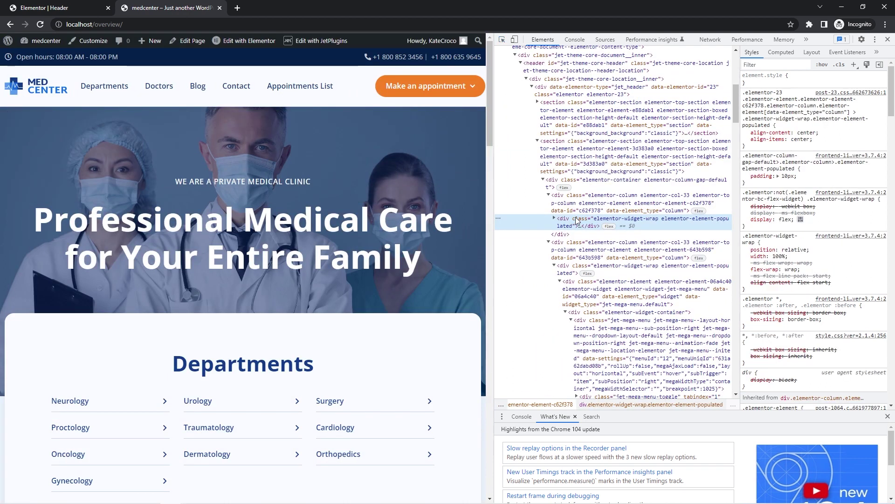
left_click(601, 90)
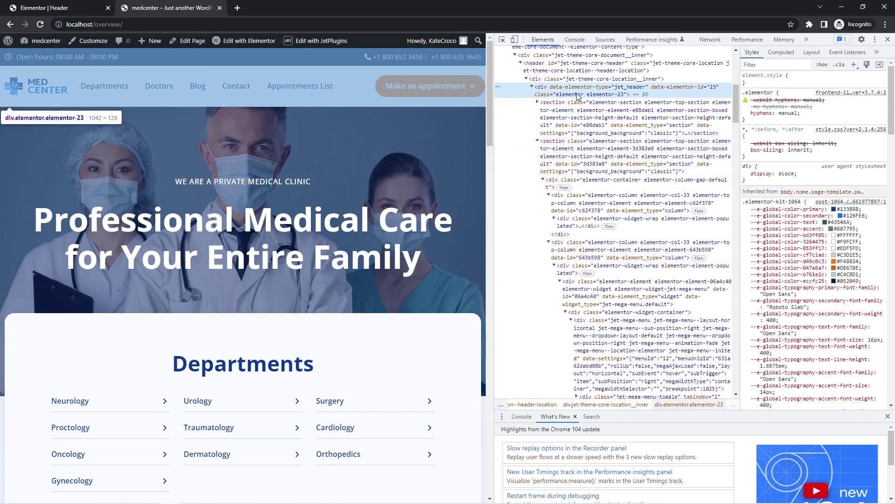
- Copy the container's 'elementor' class name and close DevTools
double_click(581, 94)
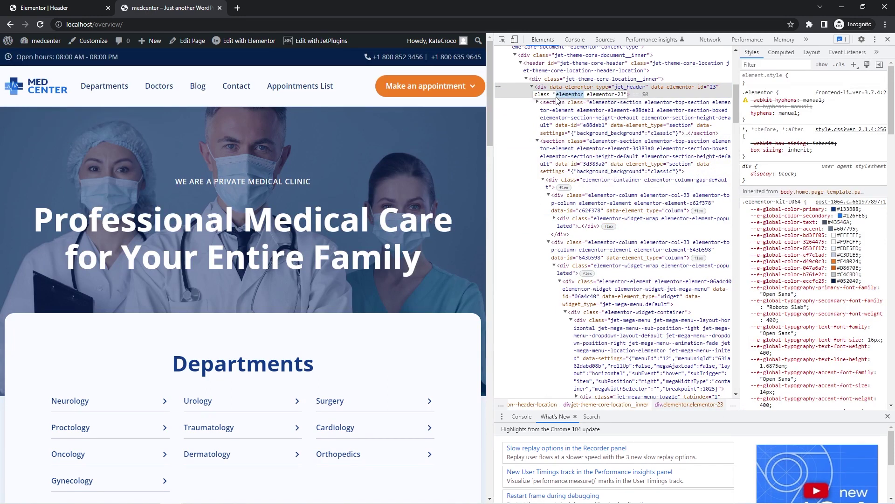
right_click(563, 96)
left_click(586, 132)
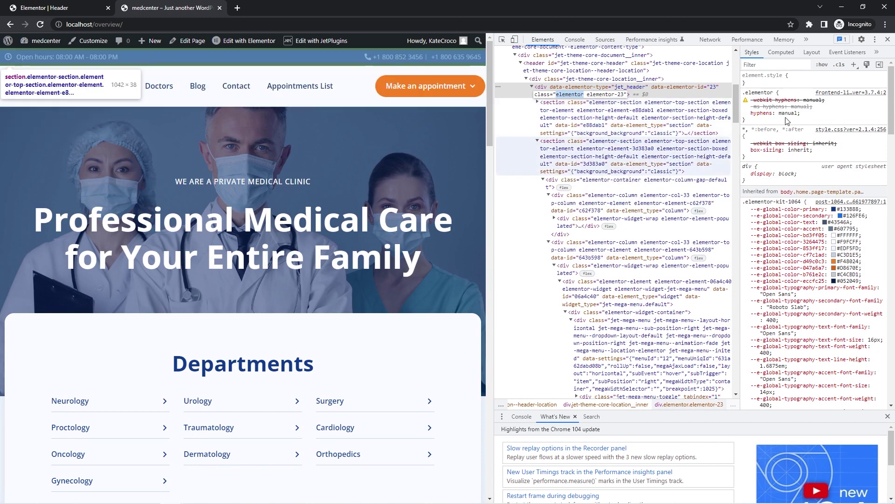
left_click(888, 39)
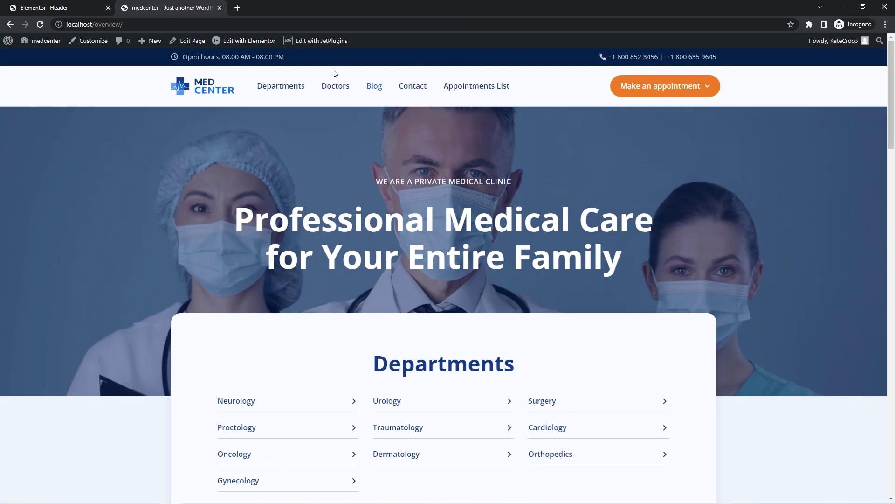
- In the Header editor, paste 'elementor' into Custom selector and prefix a dot to make '.elementor'
left_click(51, 8)
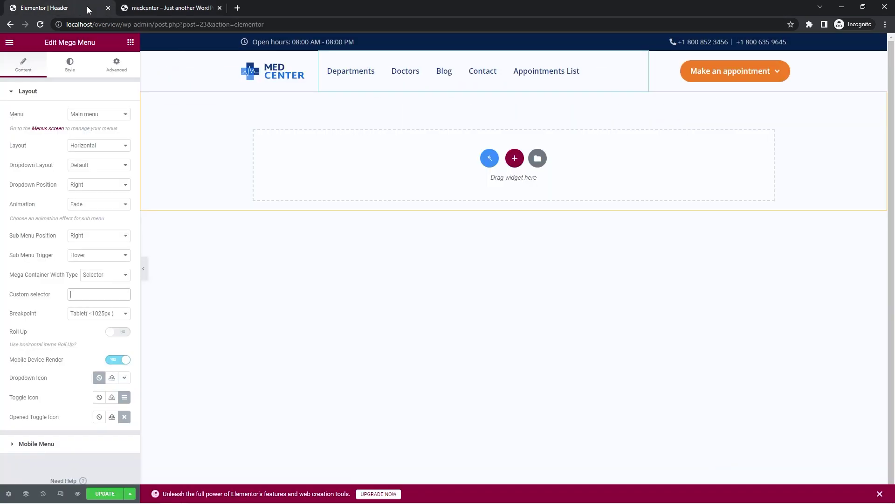
right_click(98, 294)
left_click(118, 367)
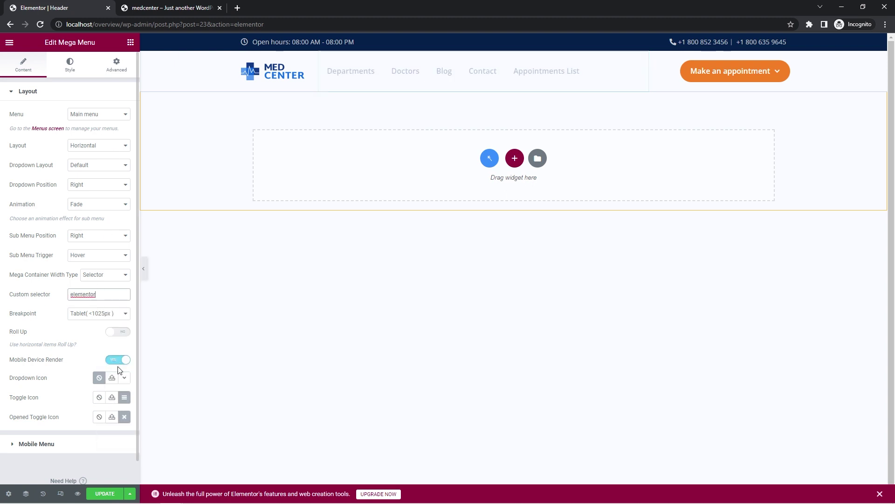
left_click(69, 293)
type(".")
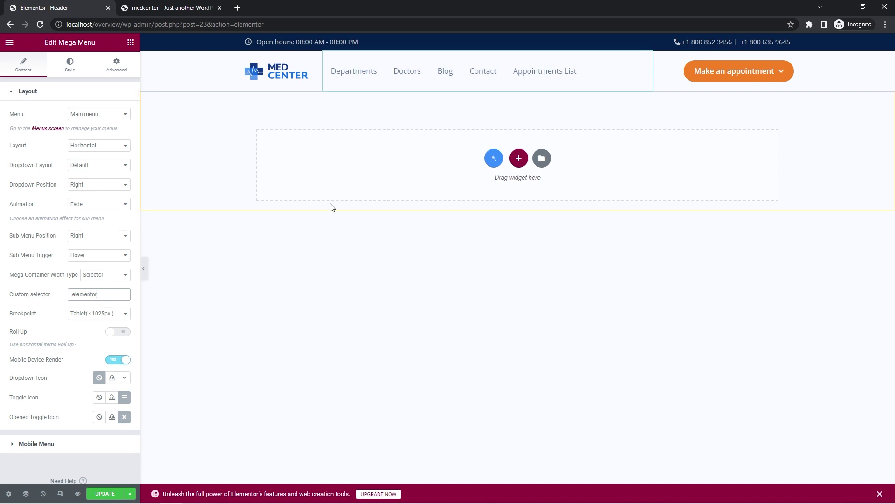
mouse_move(359, 75)
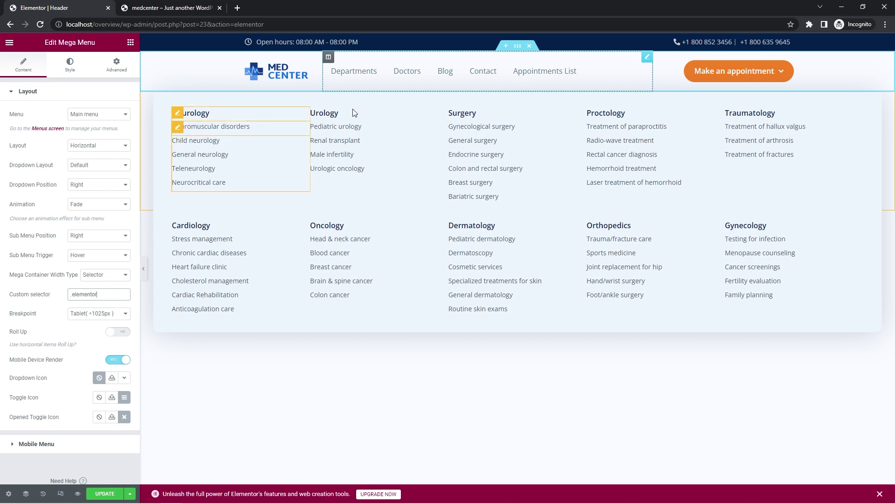
- Update the header, reload the MedCenter site and check the Departments mega menu width
left_click(112, 498)
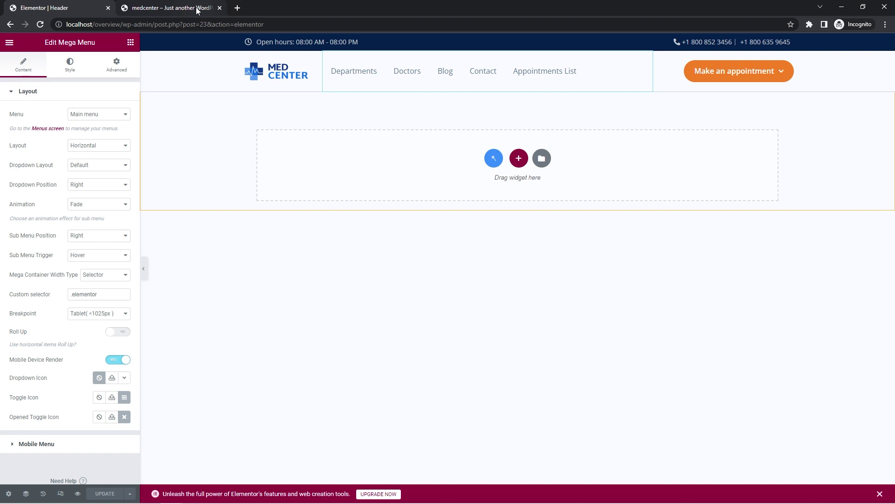
left_click(171, 8)
left_click(42, 25)
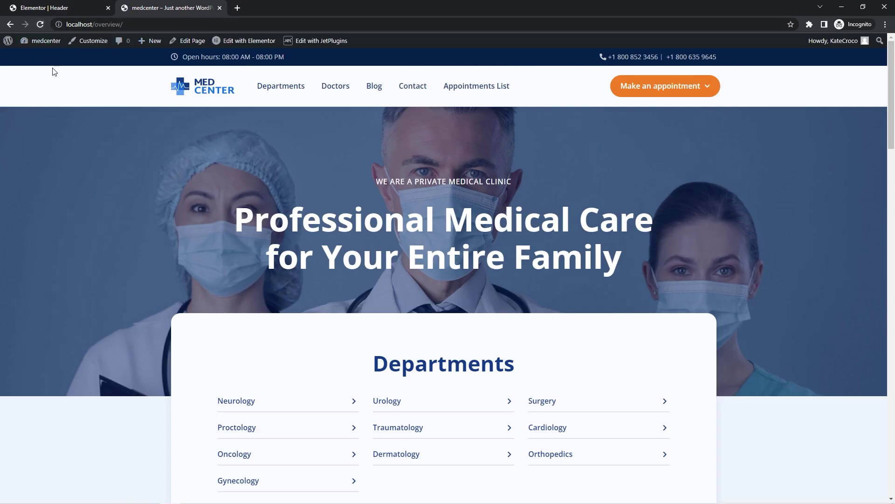
mouse_move(298, 89)
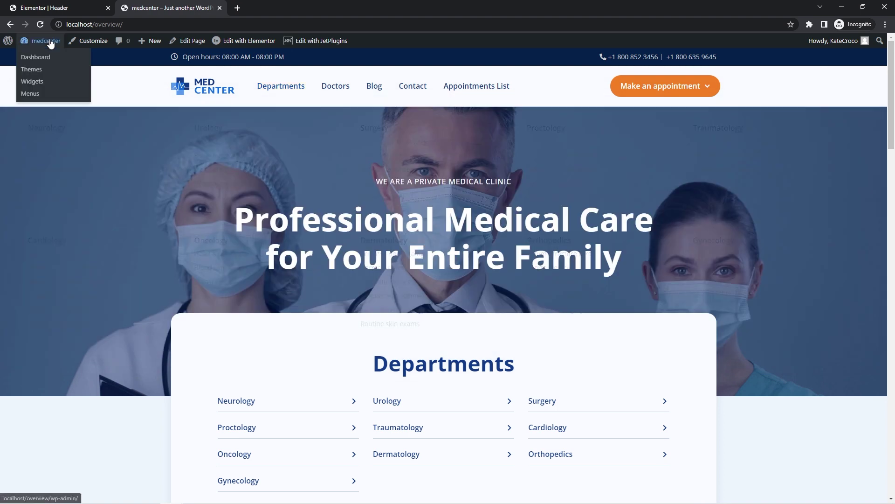
- From wp-admin Appearance > Menus, open the Departments item's mega content in Elementor
left_click(50, 41)
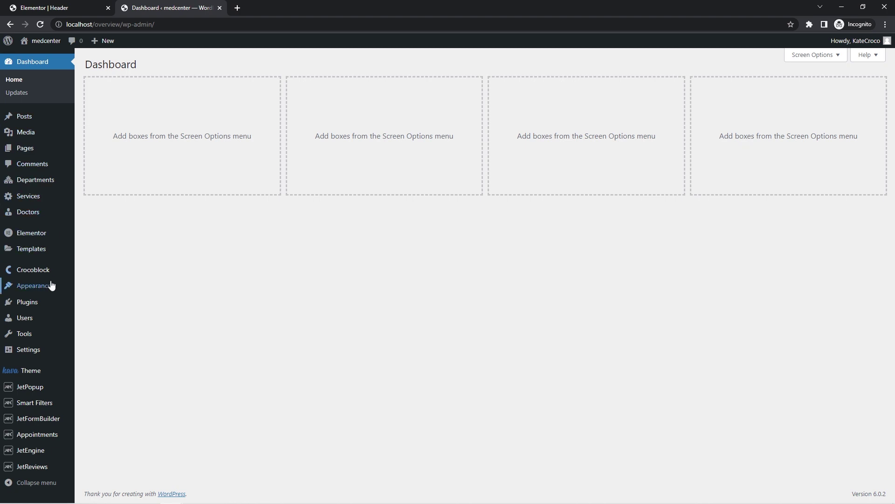
mouse_move(52, 286)
left_click(96, 328)
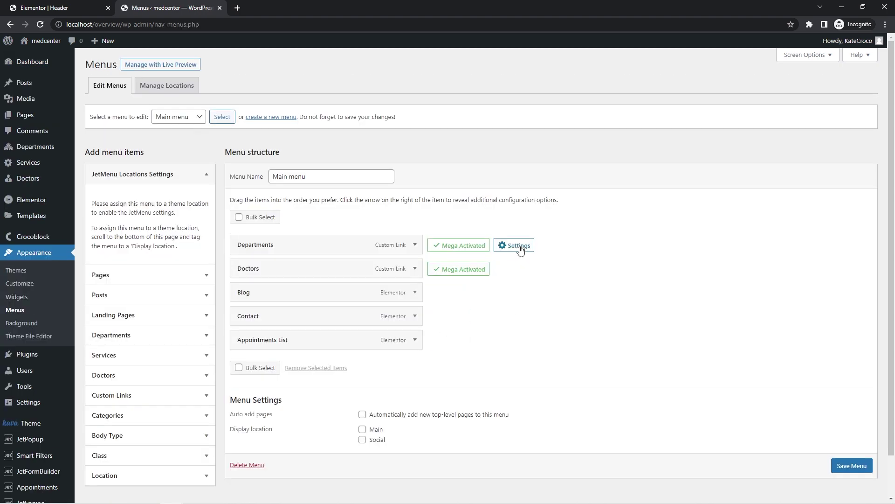
left_click(519, 248)
left_click(521, 249)
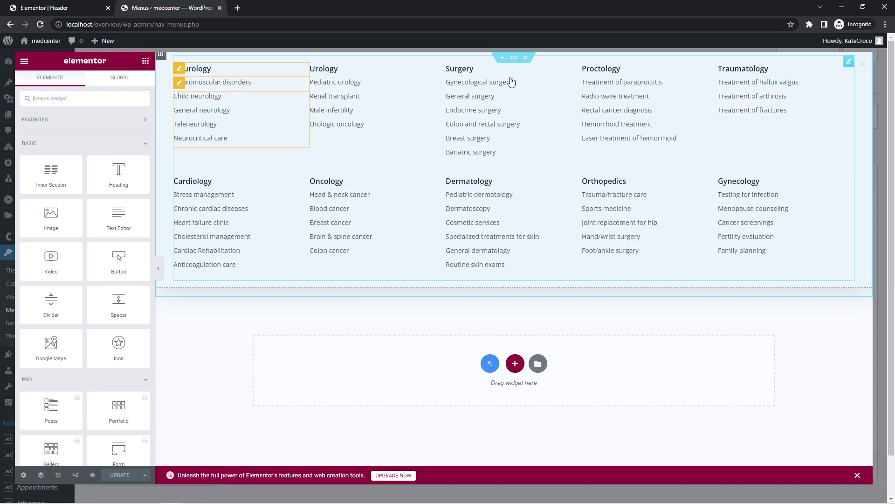
- Set the Departments section to Boxed content width 1210, update it, and save the item settings
left_click(514, 59)
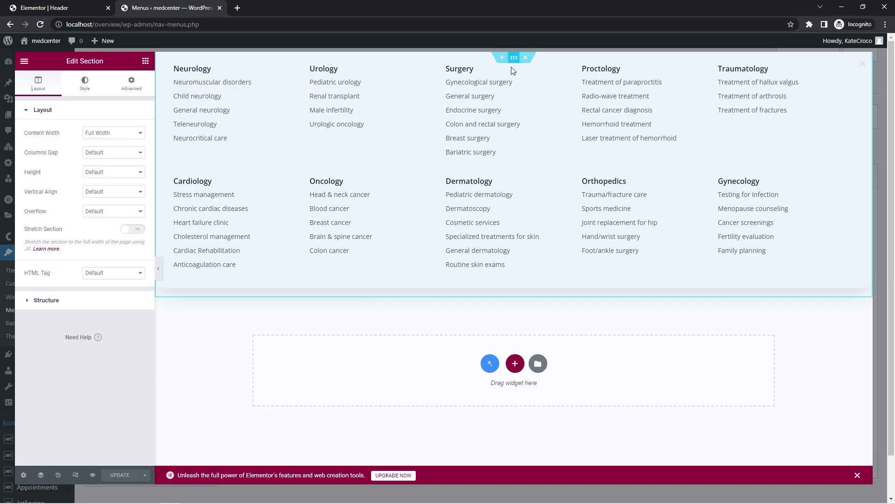
left_click(137, 134)
left_click(131, 146)
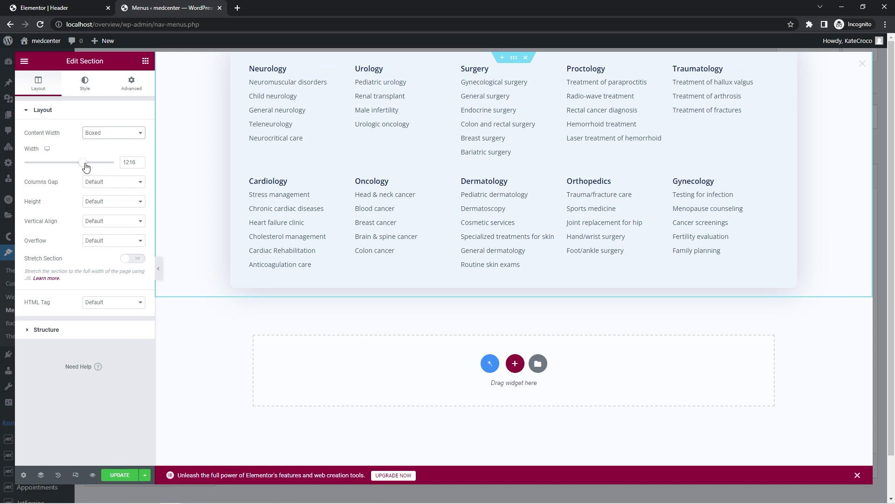
mouse_move(86, 168)
left_mouse_down()
mouse_move(112, 166)
mouse_move(84, 171)
left_mouse_up()
left_click(120, 474)
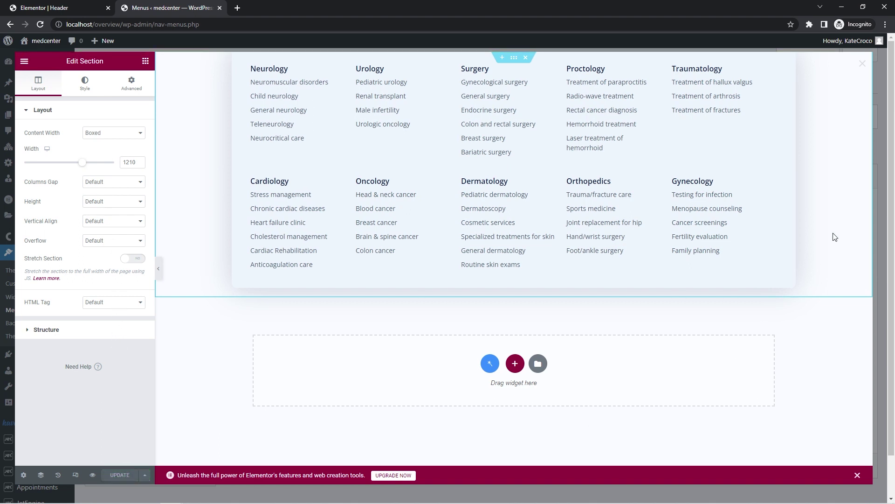
left_click(862, 64)
left_click(691, 359)
- Close the mega settings dialog, save the Main menu, and go to the live site
left_click(713, 173)
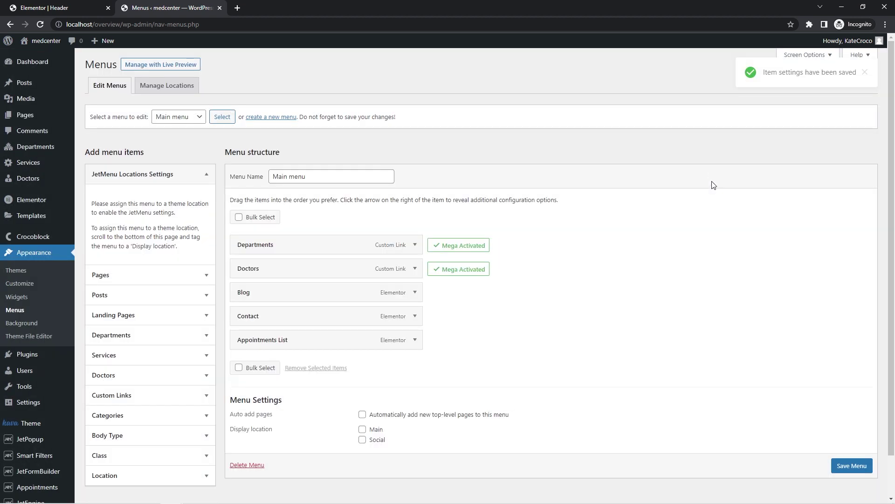
left_click(851, 465)
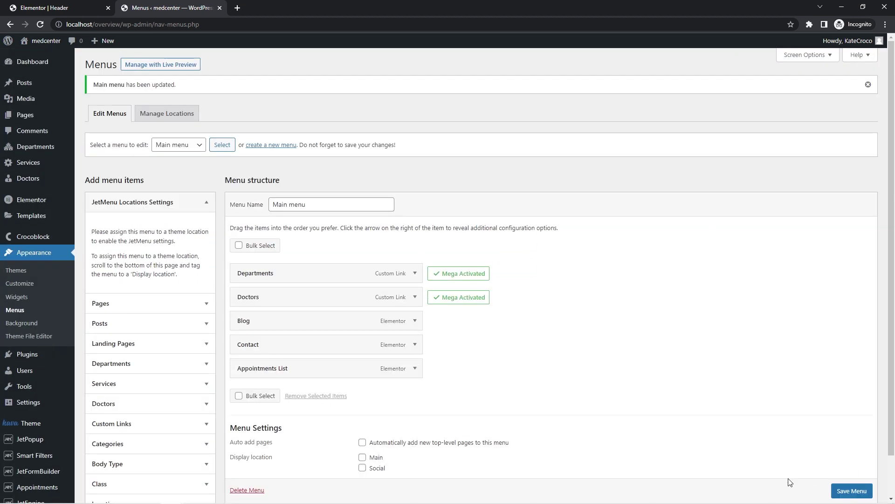
left_click(41, 42)
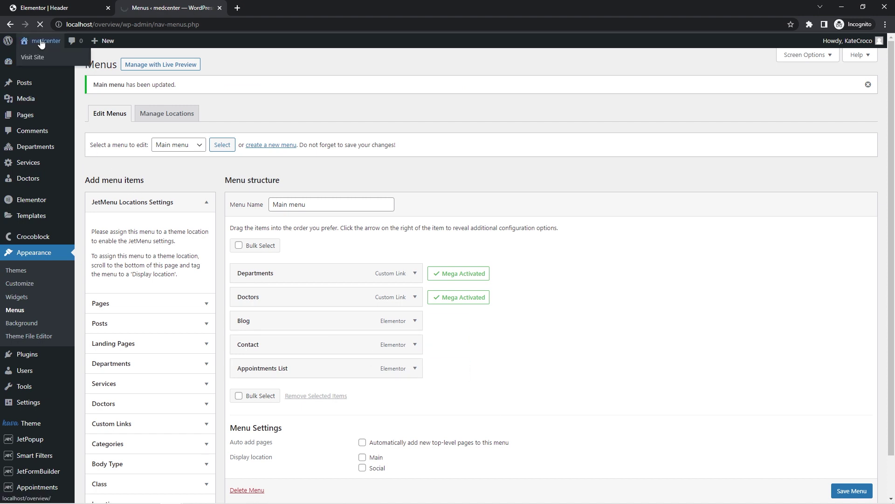